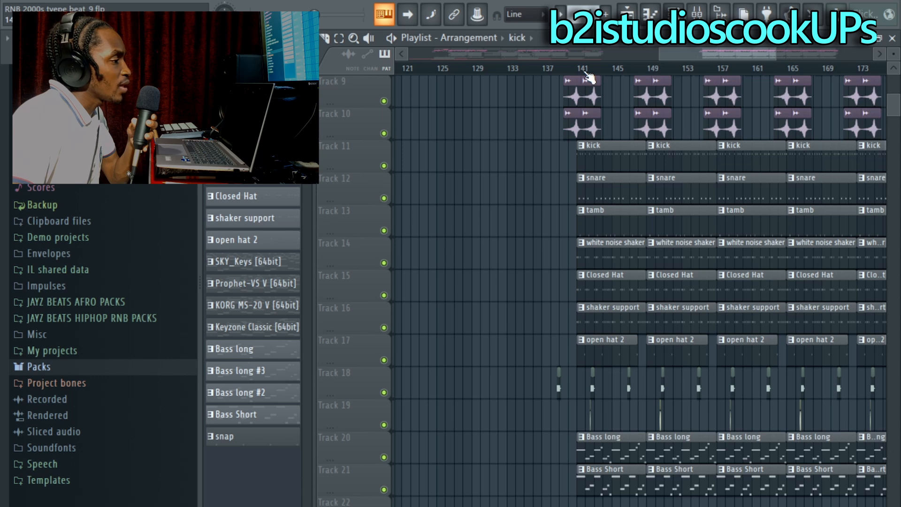
# - Play the arrangement from bar 141, and audition the kick and snare patterns in the piano roll
pyautogui.doubleClick(583, 74)
pyautogui.press('space')
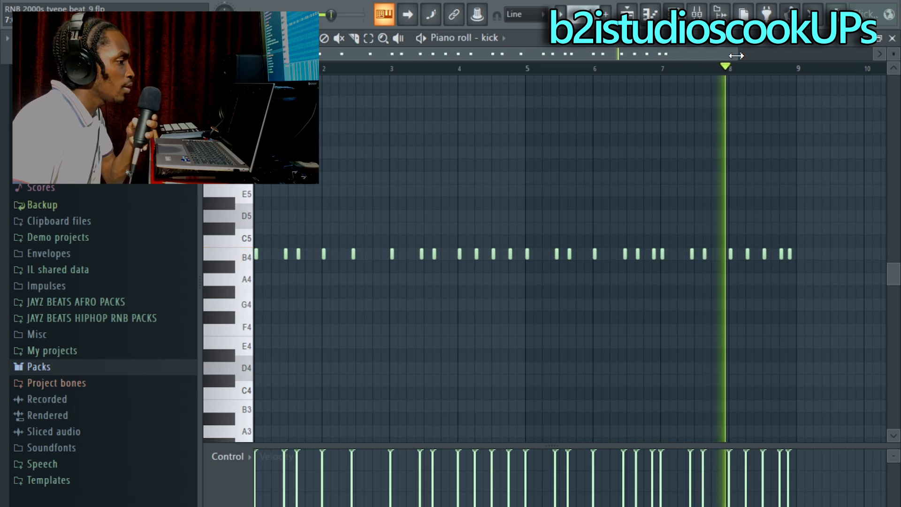
pyautogui.moveTo(738, 54); pyautogui.dragTo(764, 53)
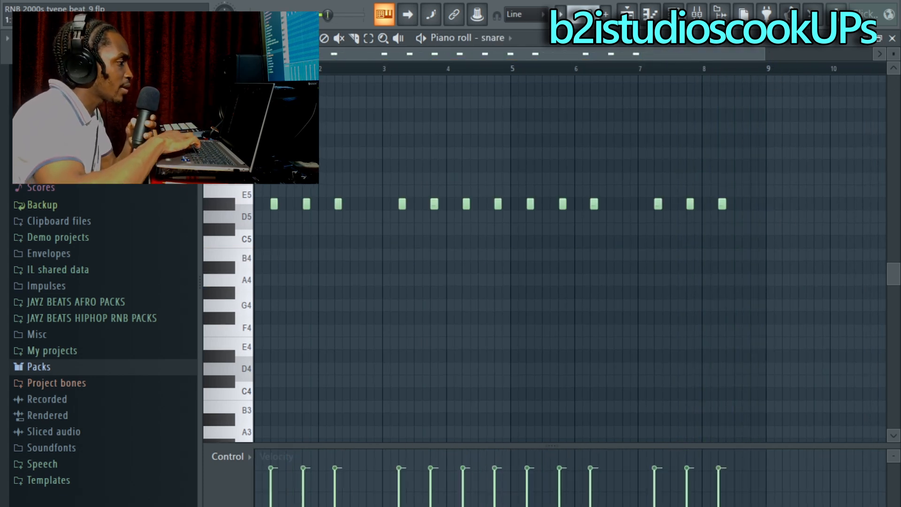
pyautogui.press('space')
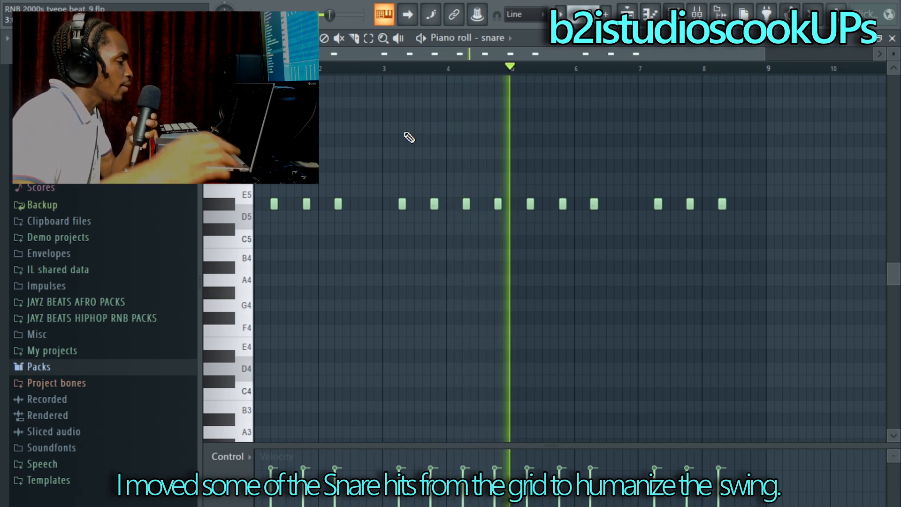
pyautogui.press('space')
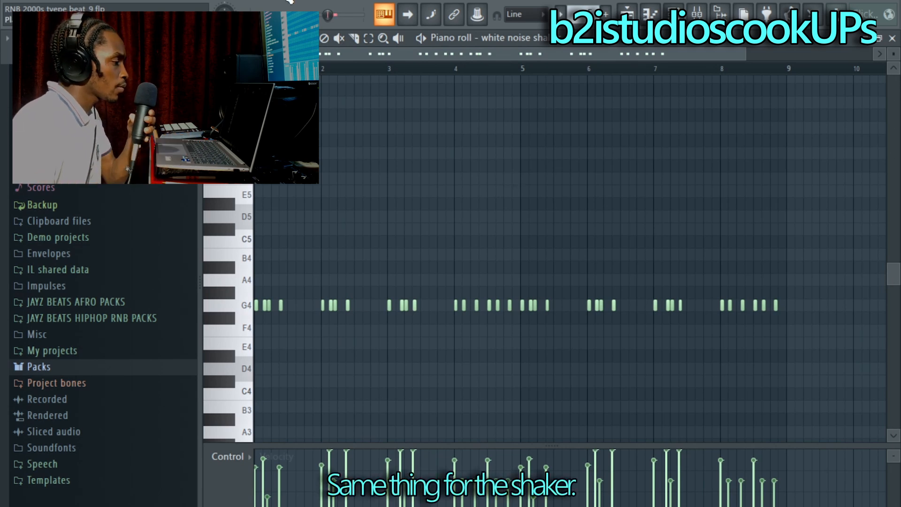
# - Audition the white noise shaker pattern, and play it together with the Closed Hat and shaker support tracks
pyautogui.scroll(-2, 403, 187)
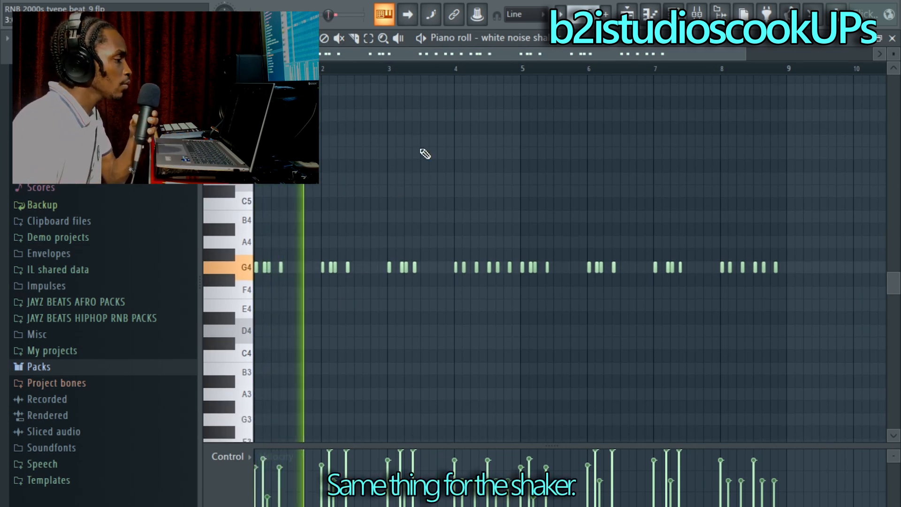
pyautogui.scroll(-2, 424, 153)
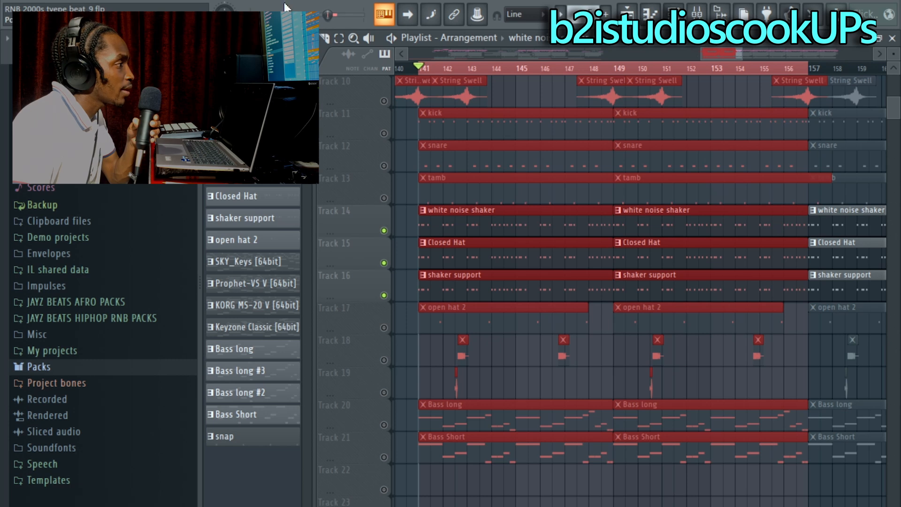
pyautogui.press('space')
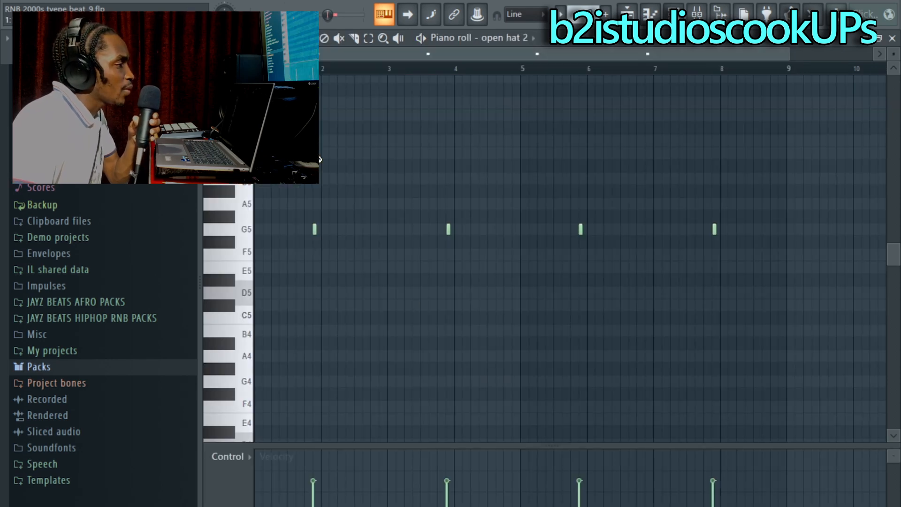
# - Audition the open hat 2 and tamb patterns in the piano roll
pyautogui.press('space')
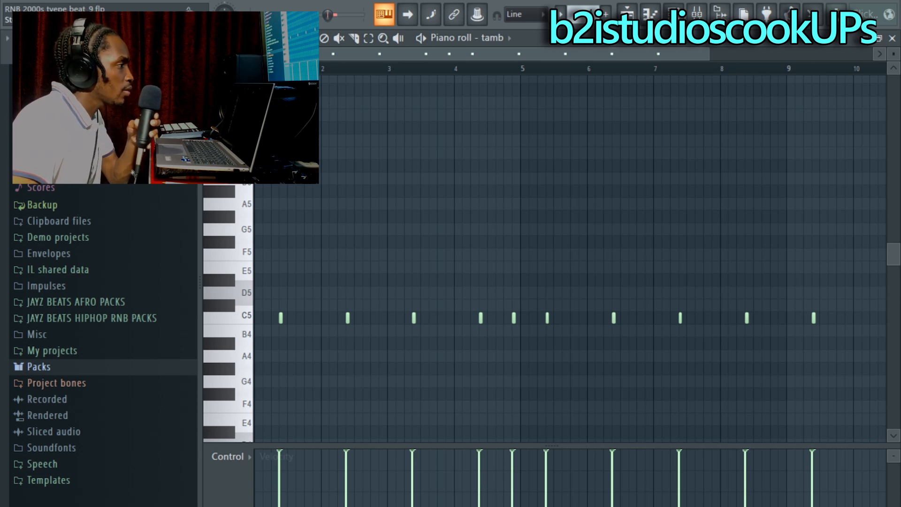
pyautogui.press('space')
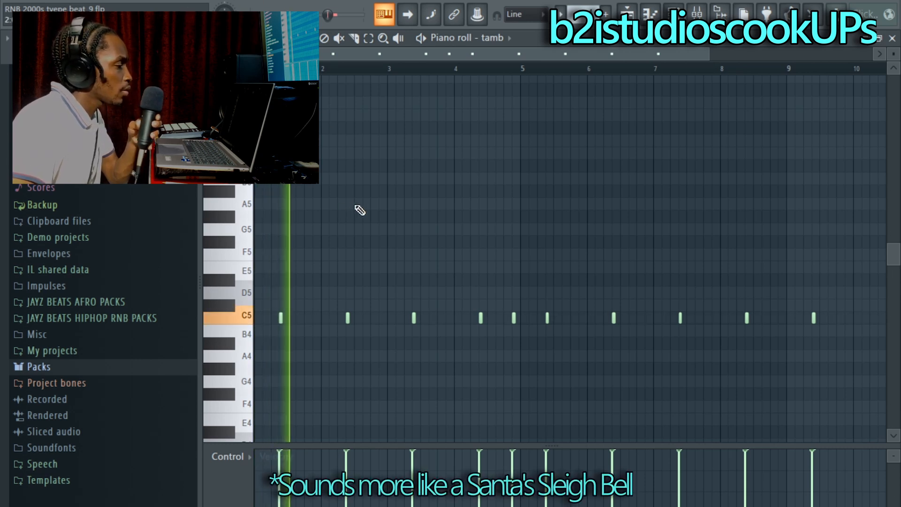
pyautogui.scroll(-2, 381, 212)
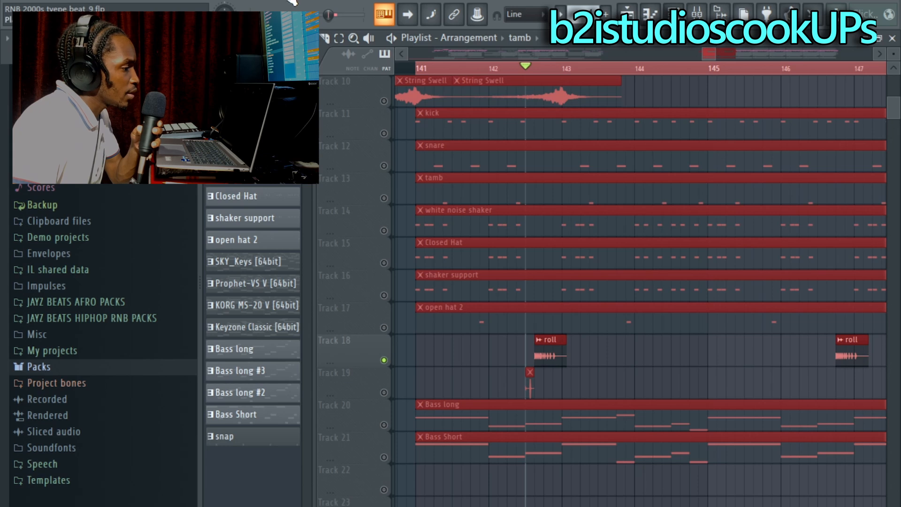
# - Play the soloed roll clip on Track 18, and play it with the Track 19 clip from just before both, without a time selection
pyautogui.press('space')
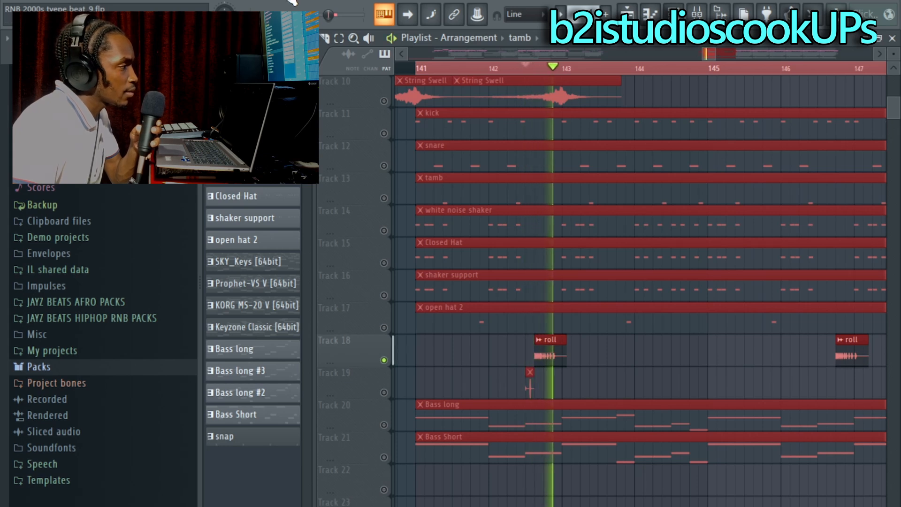
pyautogui.press('space')
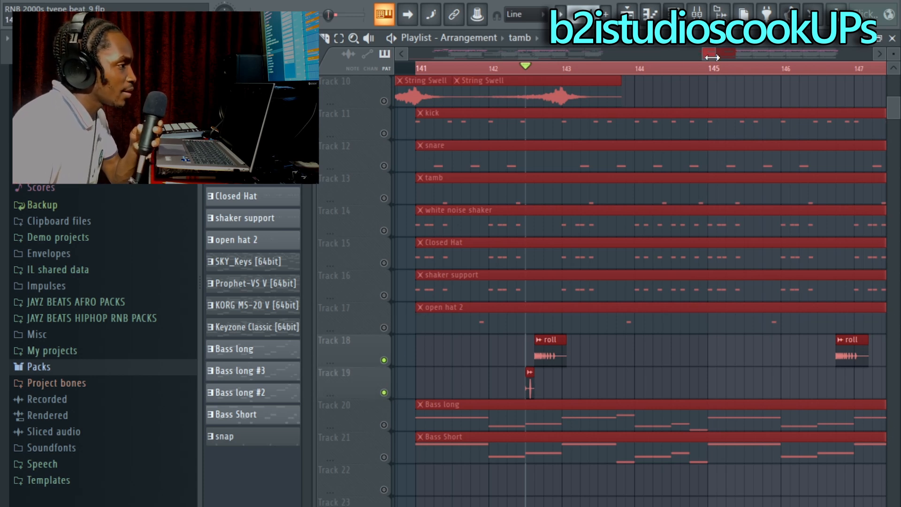
pyautogui.moveTo(712, 57); pyautogui.dragTo(683, 68)
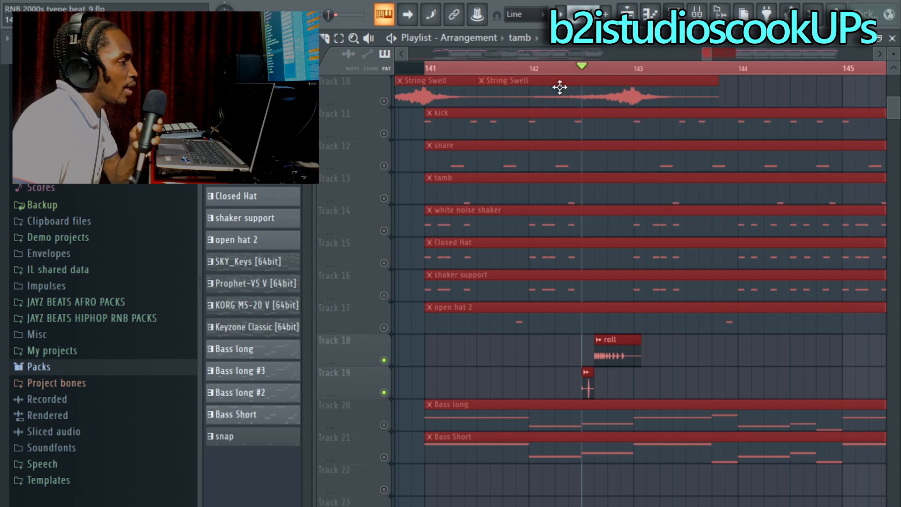
pyautogui.doubleClick(568, 73)
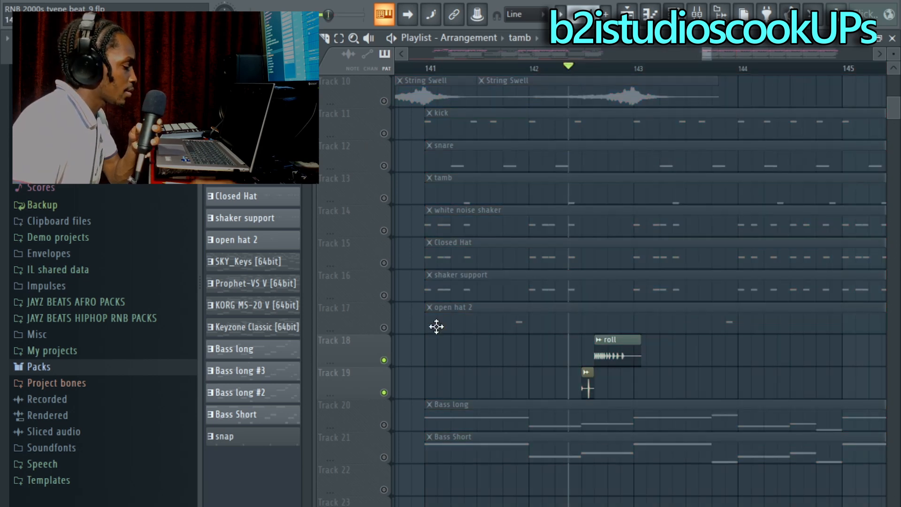
pyautogui.press('space')
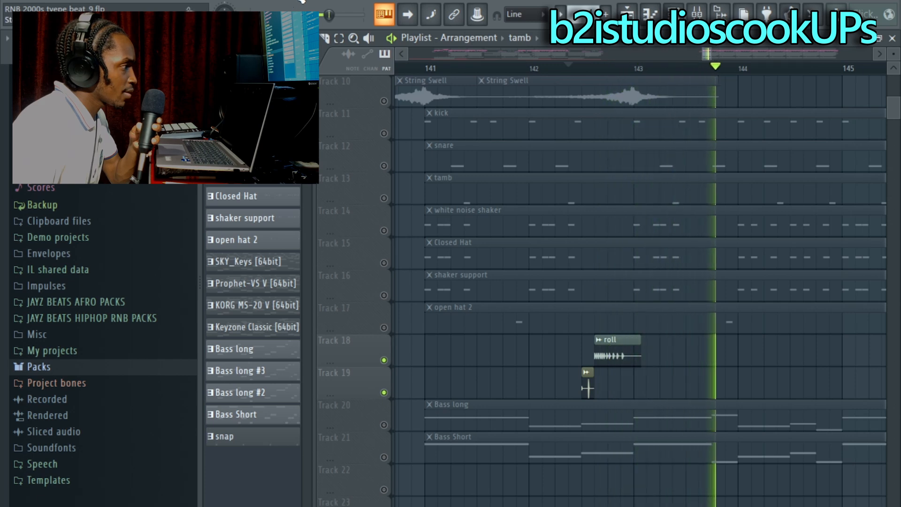
pyautogui.press('space')
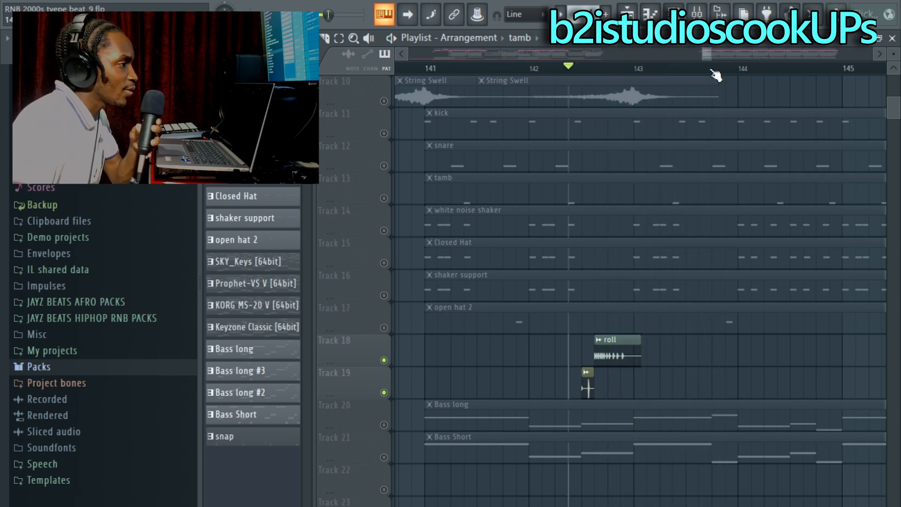
pyautogui.moveTo(711, 54); pyautogui.dragTo(725, 54)
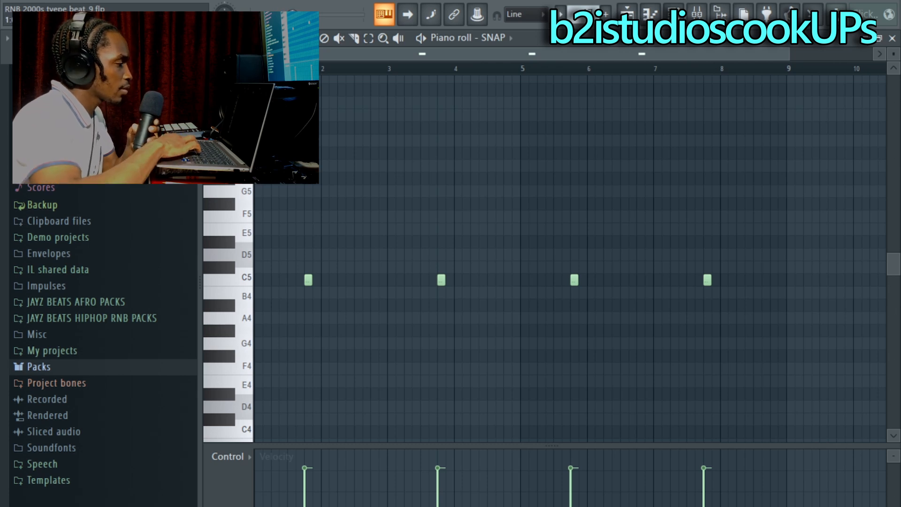
# - Audition the snap pattern, and play all the soloed drum tracks together from bar 141
pyautogui.press('space')
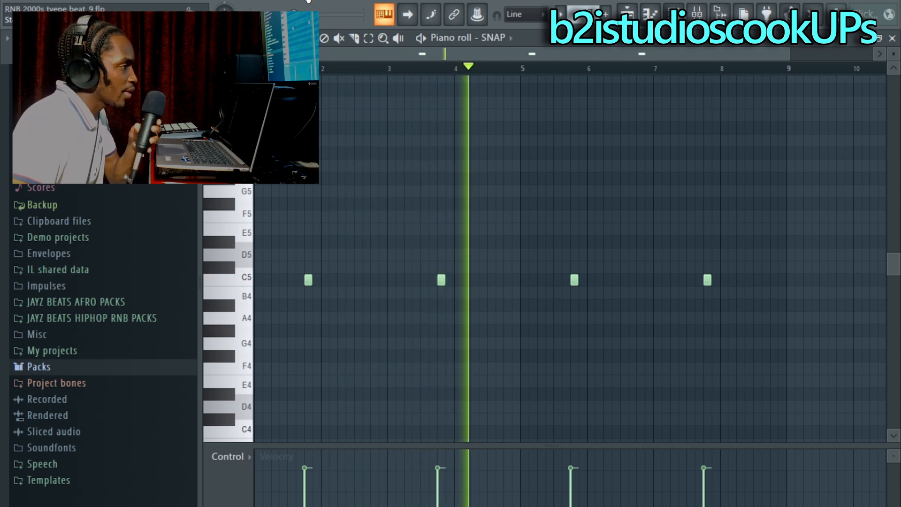
pyautogui.press('space')
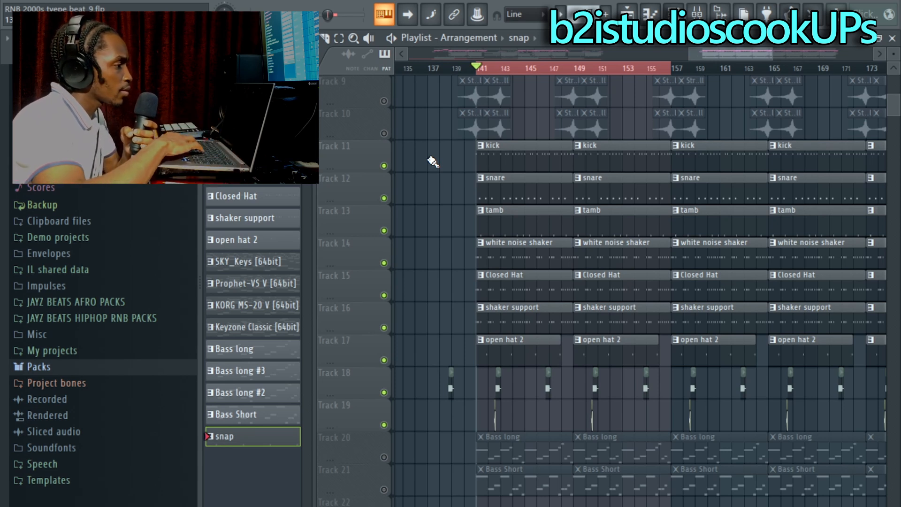
pyautogui.press('space')
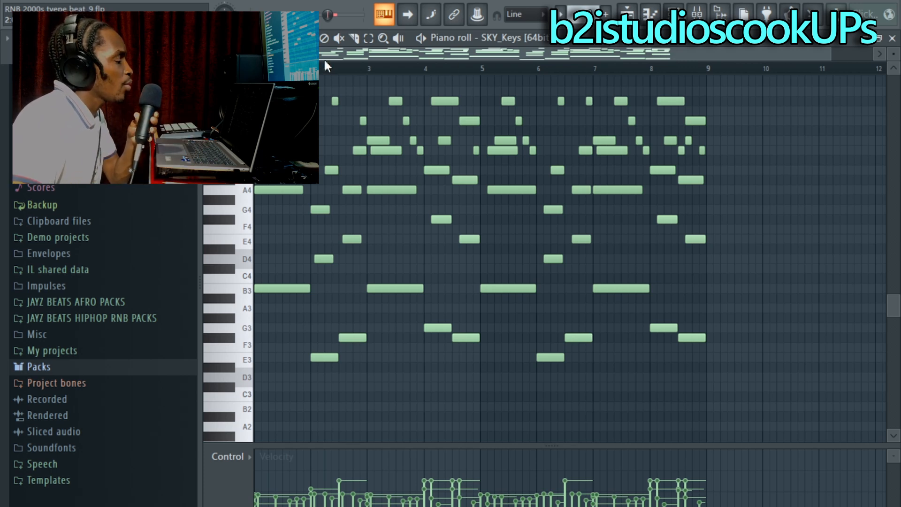
# - Audition the SKY_Keys and Prophet-VS V chord patterns in the piano roll
pyautogui.press('space')
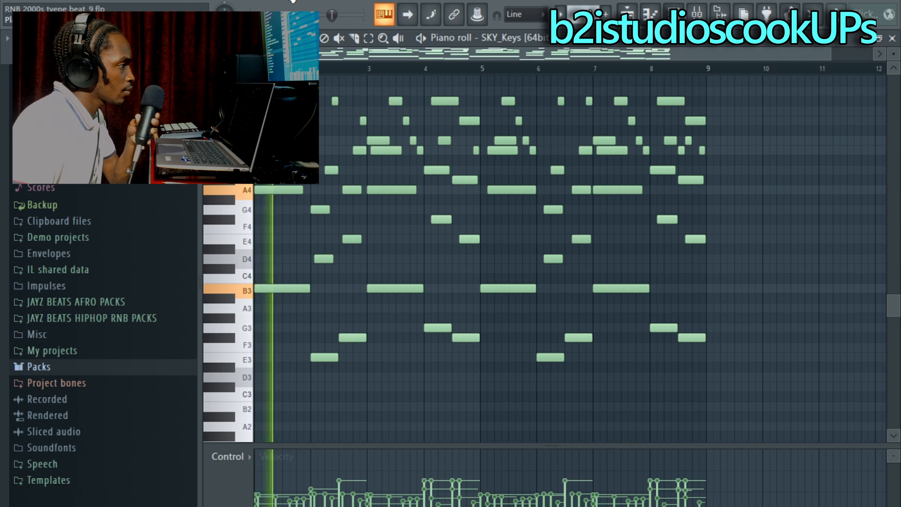
pyautogui.click(304, 1)
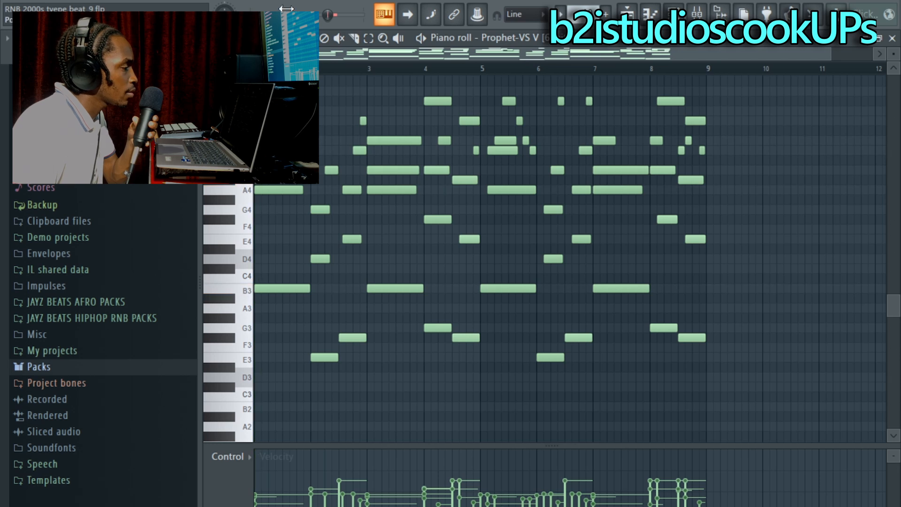
pyautogui.press('space')
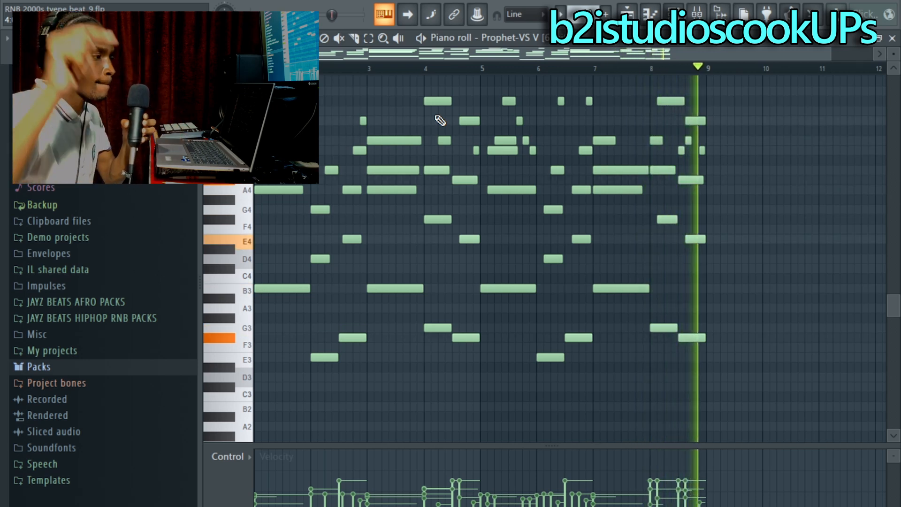
pyautogui.click(310, 1)
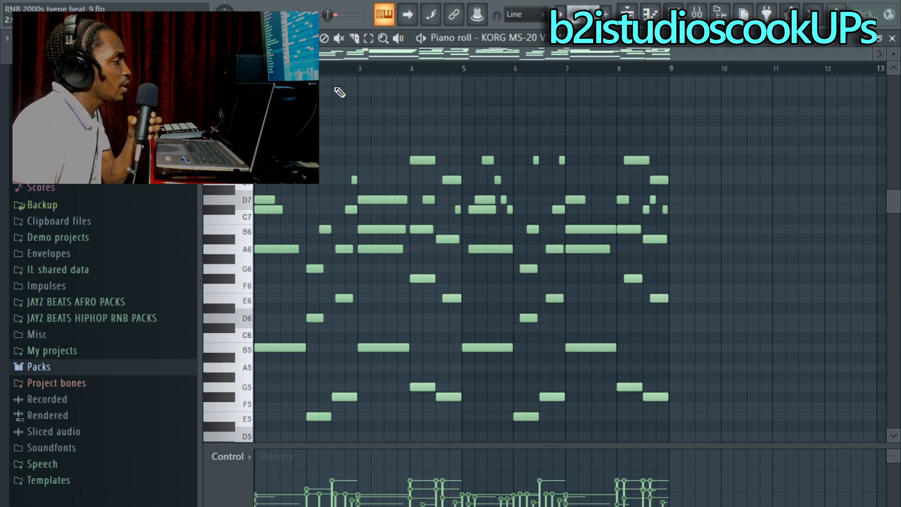
# - Audition the KORG MS-20 V chord pattern in the piano roll
pyautogui.scroll(-3, 354, 112)
pyautogui.press('space')
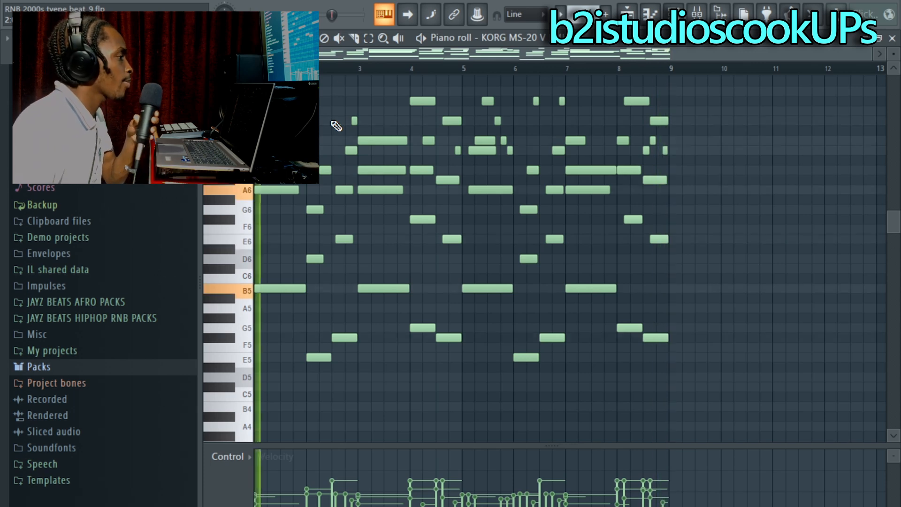
pyautogui.click(305, 7)
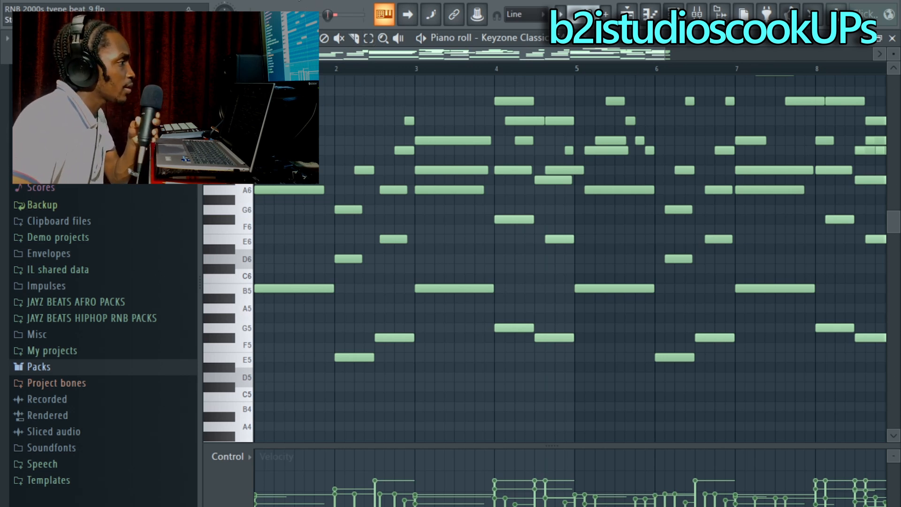
# - Audition the Keyzone Classic pattern up to bar 9, and return to the playlist
pyautogui.press('space')
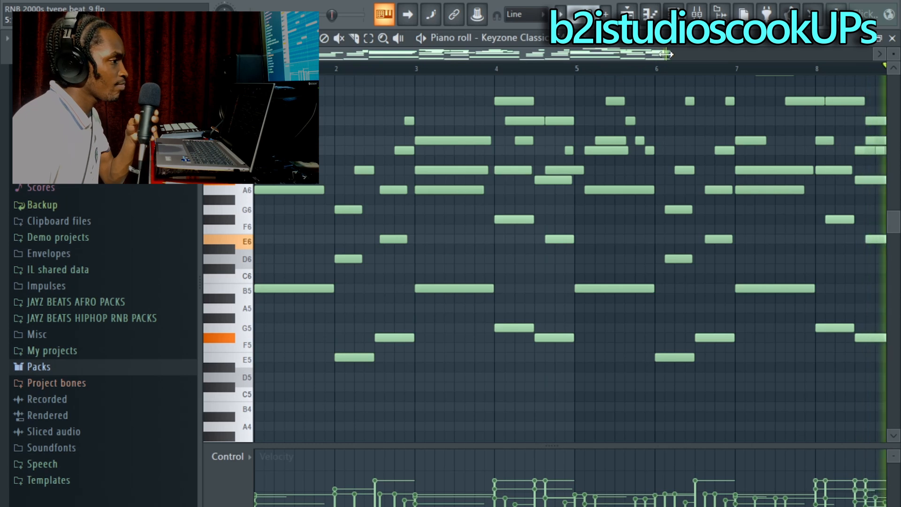
pyautogui.moveTo(667, 54); pyautogui.dragTo(699, 54)
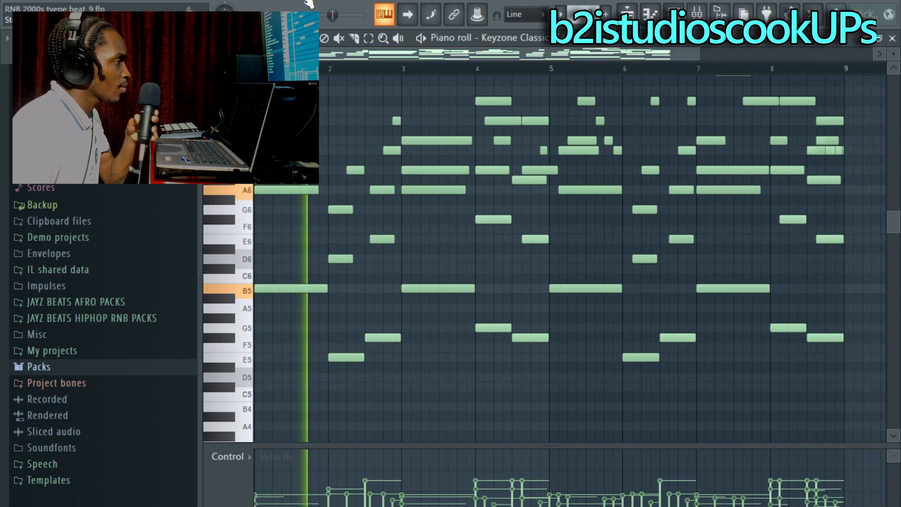
pyautogui.press('space')
pyautogui.click(892, 38)
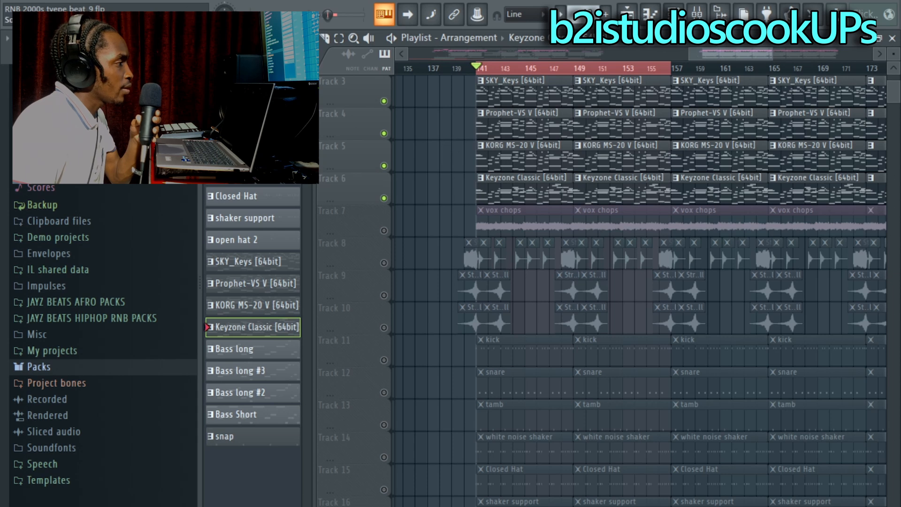
# - Play the SKY_Keys, Prophet-VS V, KORG MS-20 V and Keyzone Classic tracks together from bar 141
pyautogui.press('space')
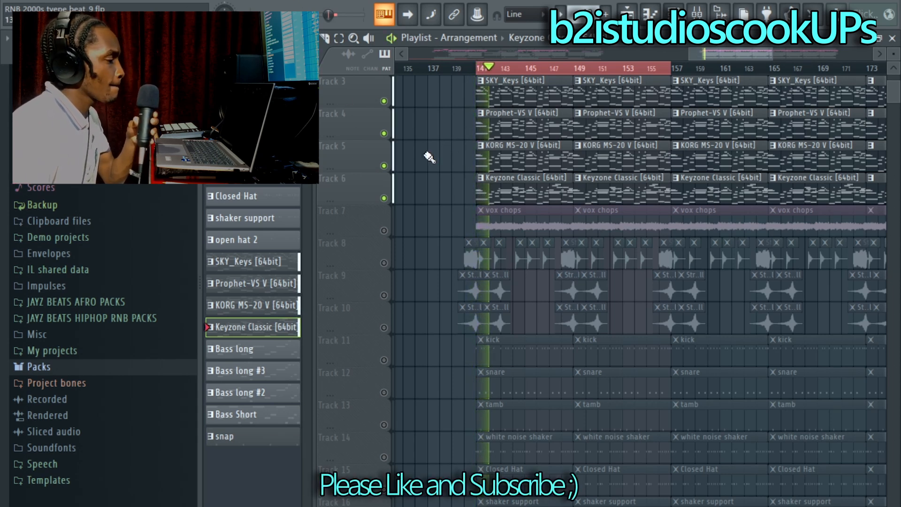
pyautogui.scroll(-3, 429, 158)
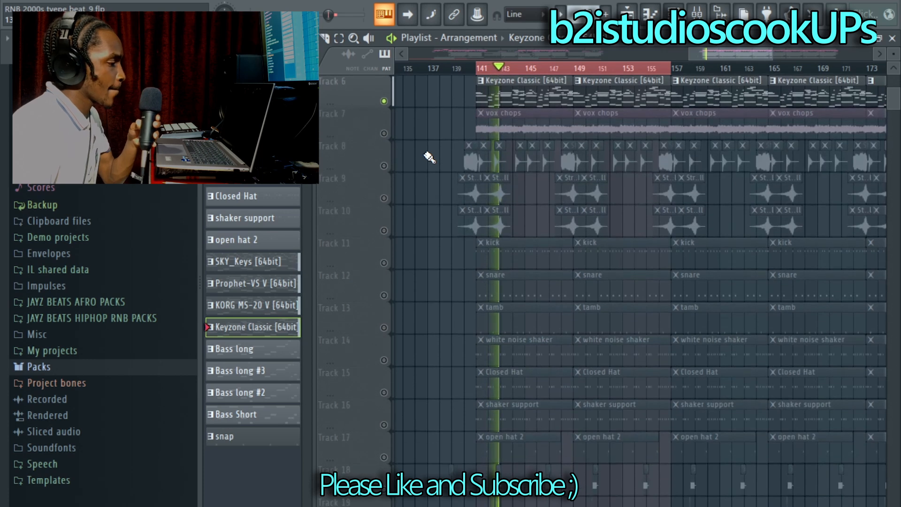
pyautogui.scroll(-4, 430, 157)
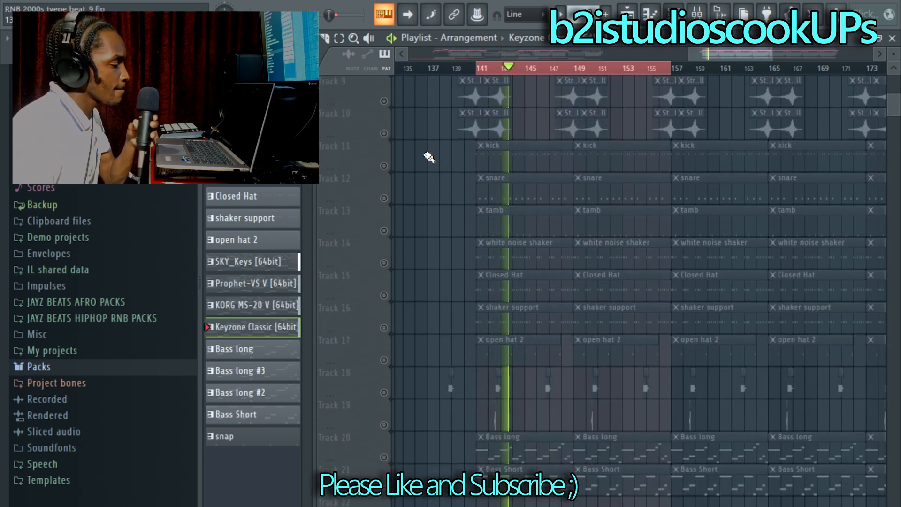
pyautogui.scroll(4, 430, 157)
pyautogui.scroll(4, 430, 158)
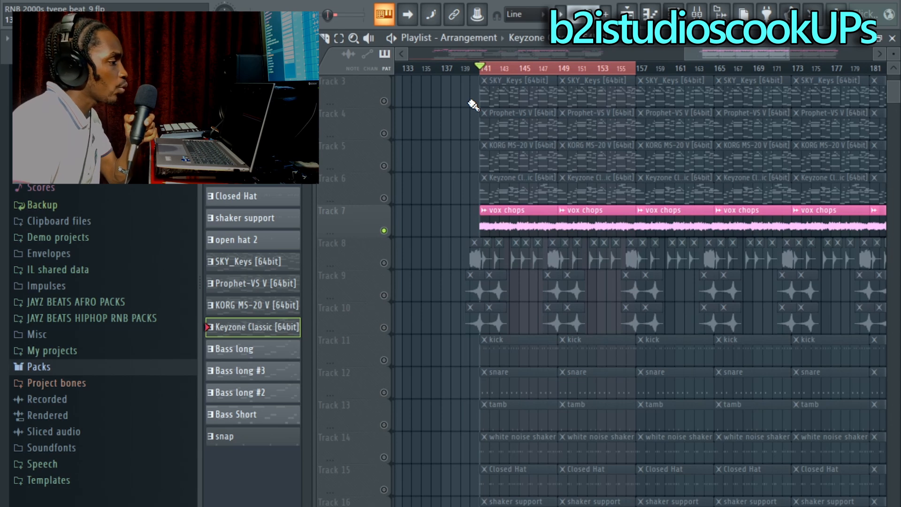
# - Play the soloed vox chops clips on Track 7 from bar 141
pyautogui.scroll(-1, 465, 151)
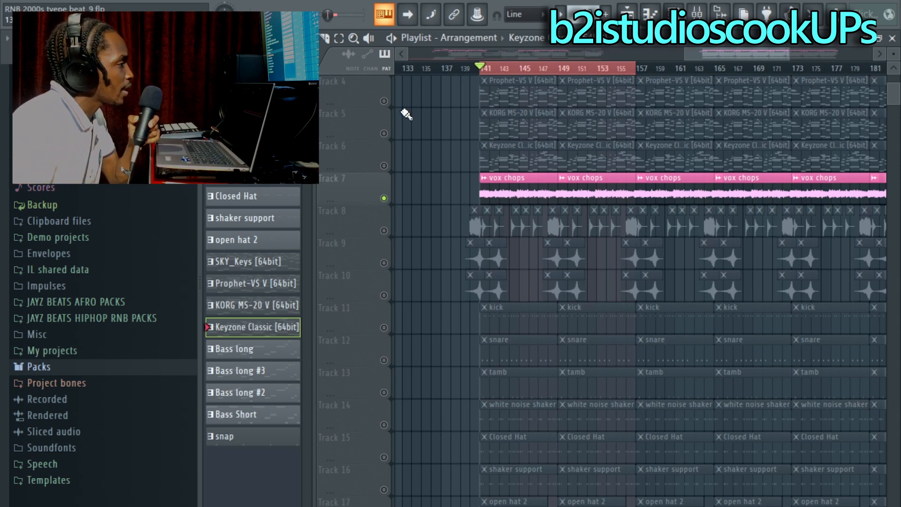
pyautogui.press('space')
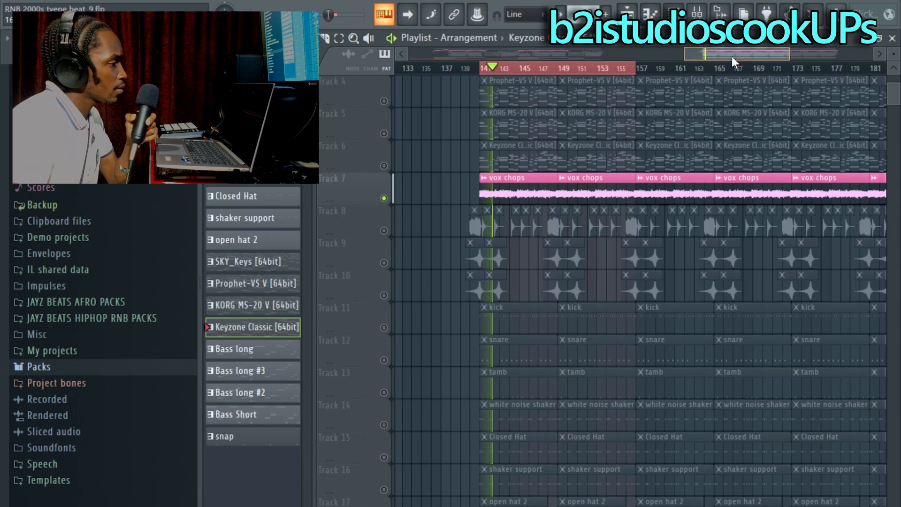
# - Listen to the rest of the soloed vox chops on Track 7 and stop playback around bar 148
pyautogui.moveTo(731, 55)
pyautogui.mouseDown()
pyautogui.moveTo(719, 54)
pyautogui.moveTo(726, 55)
pyautogui.mouseUp()
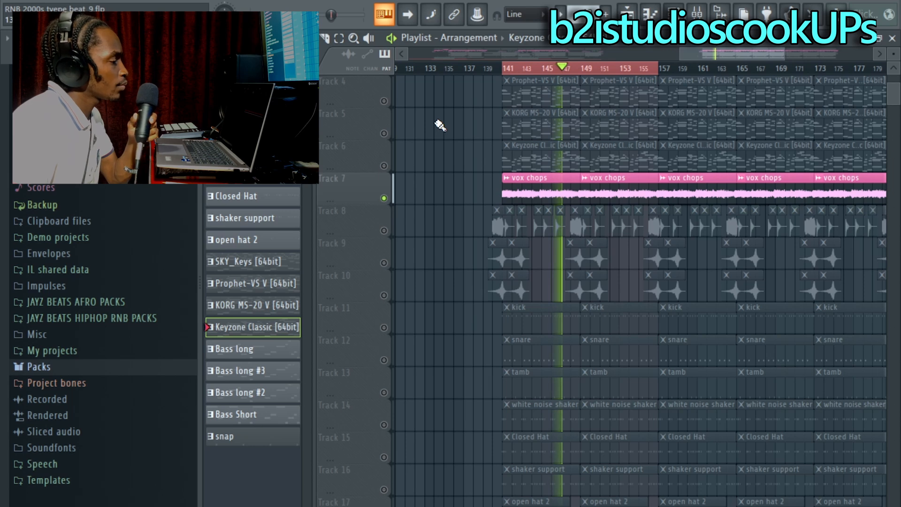
pyautogui.click(290, 1)
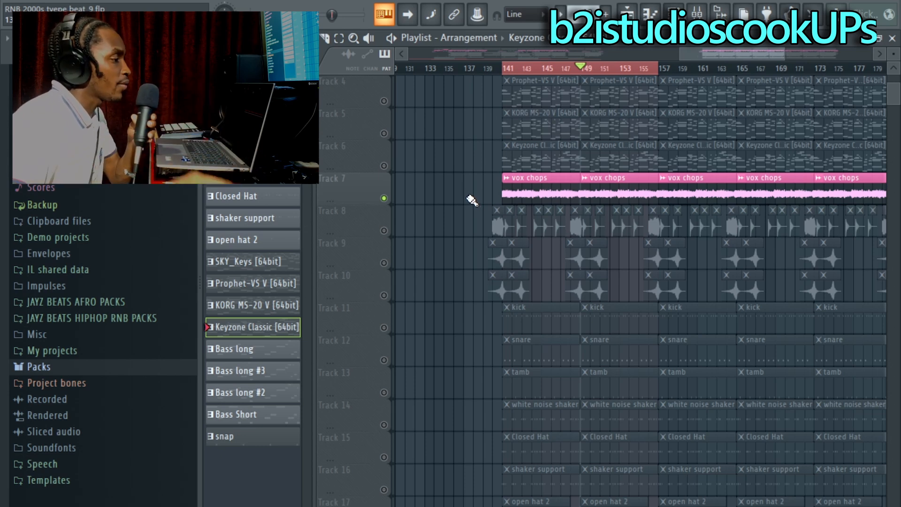
# - Play the soloed Sitar clips on Track 8 from bar 141
pyautogui.scroll(-1, 472, 201)
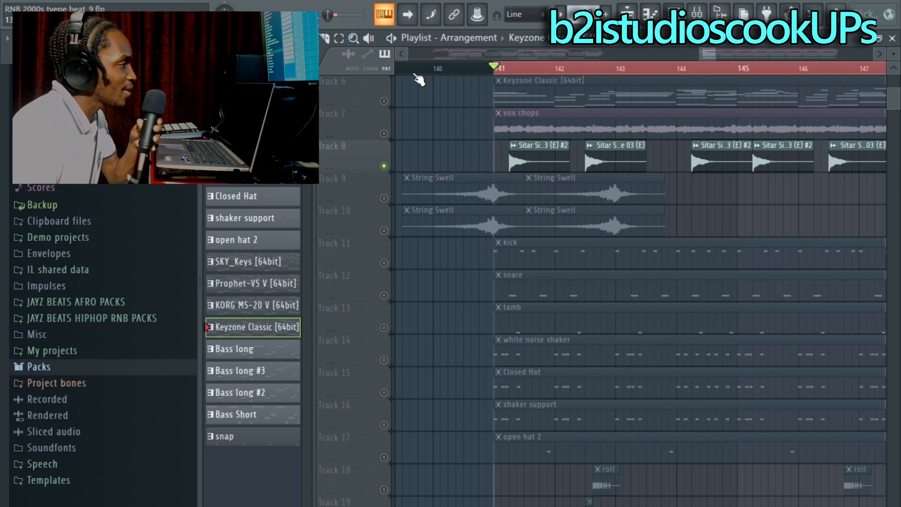
pyautogui.press('space')
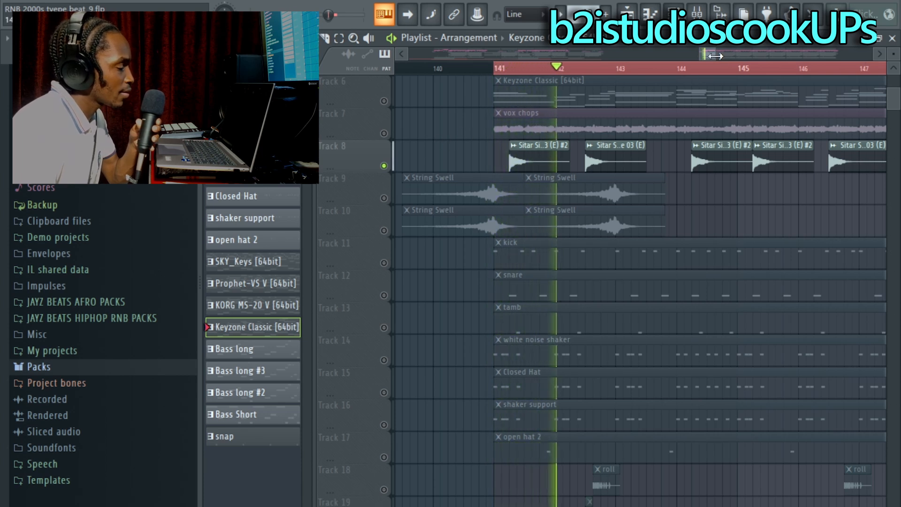
pyautogui.moveTo(717, 54); pyautogui.dragTo(732, 59)
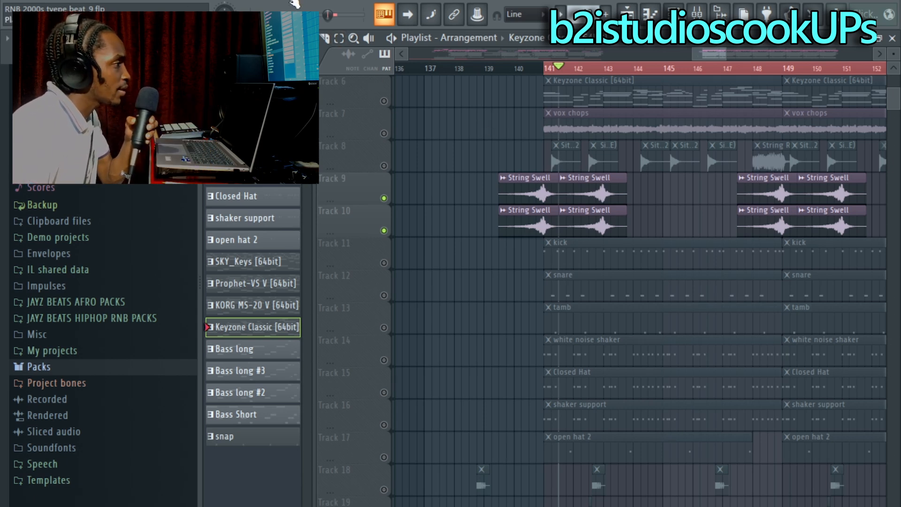
# - Audition the String Swell clips on Tracks 9 and 10, and the String Run clips on Track 8 near bars 148 and 76
pyautogui.click(293, 4)
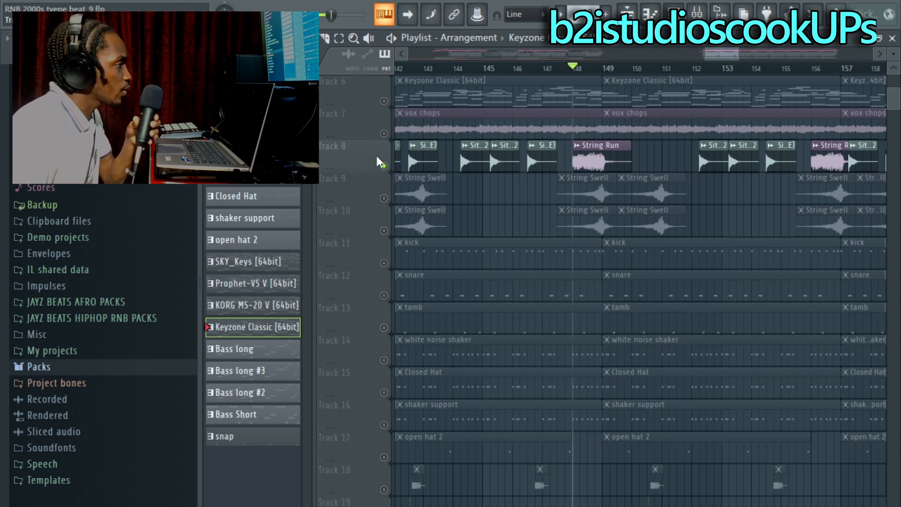
pyautogui.click(293, 3)
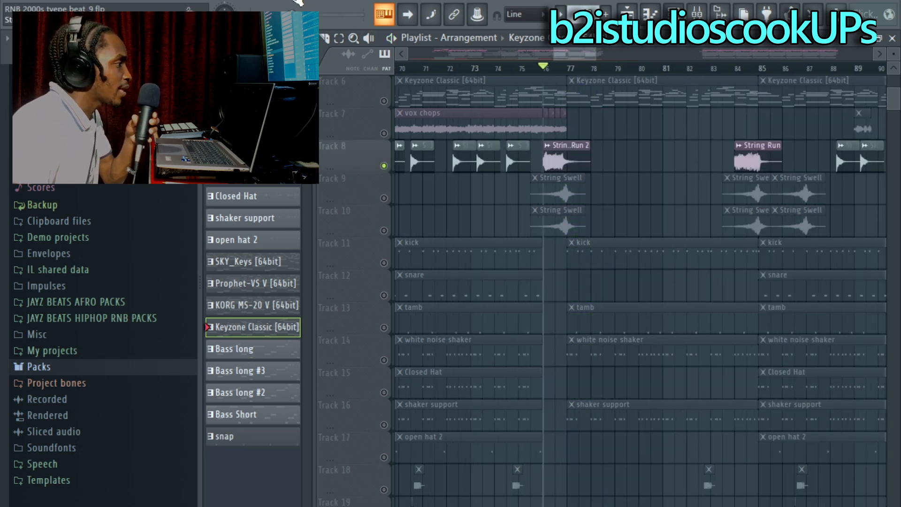
pyautogui.press('space')
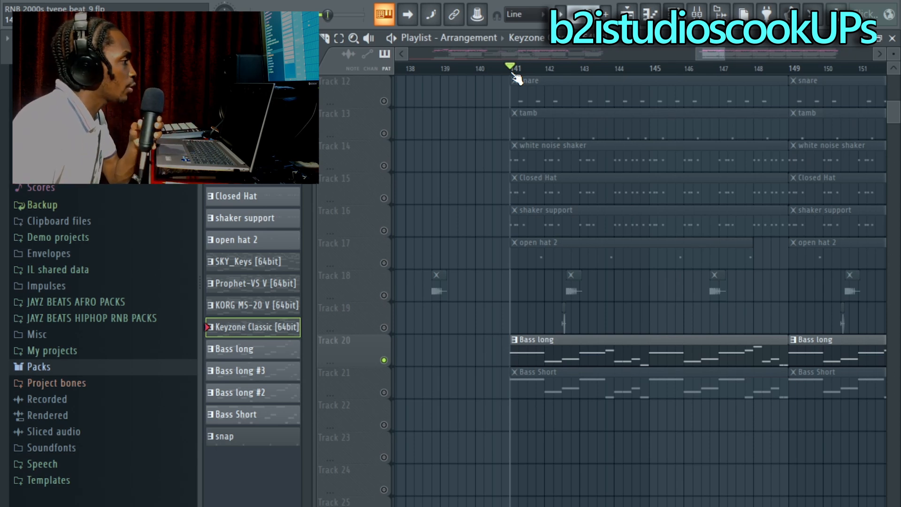
# - Audition the soloed Bass long part on Track 20 from bar 141 and follow its notes in the piano roll
pyautogui.click(282, 3)
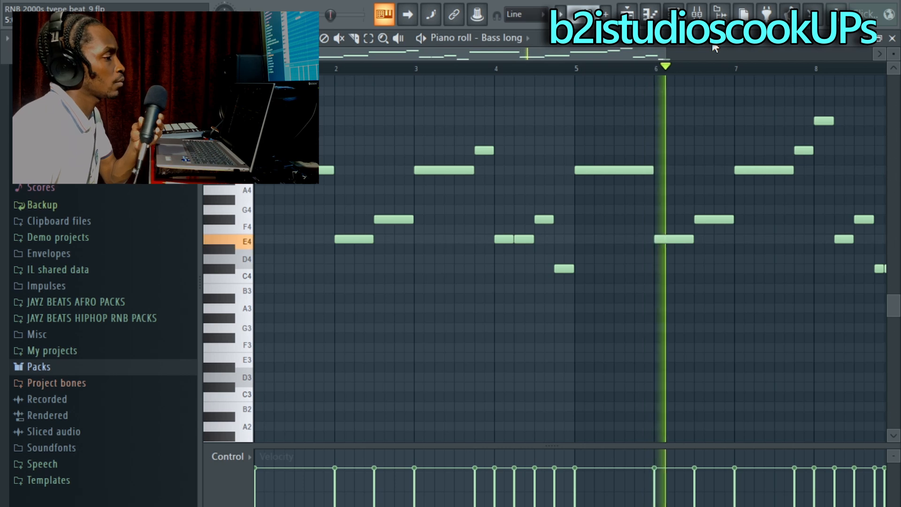
pyautogui.moveTo(665, 55); pyautogui.dragTo(773, 54)
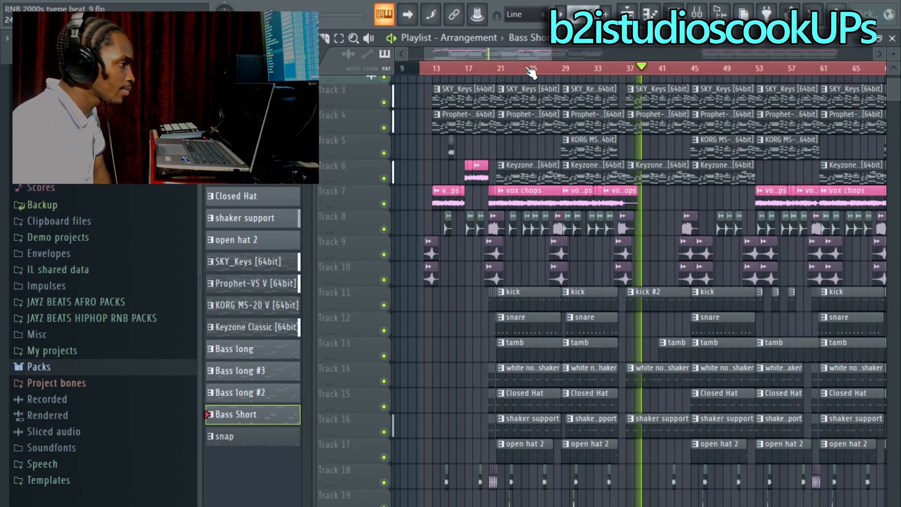
# - Play the full arrangement with all tracks enabled, following it past bar 37
pyautogui.moveTo(552, 52); pyautogui.dragTo(585, 55)
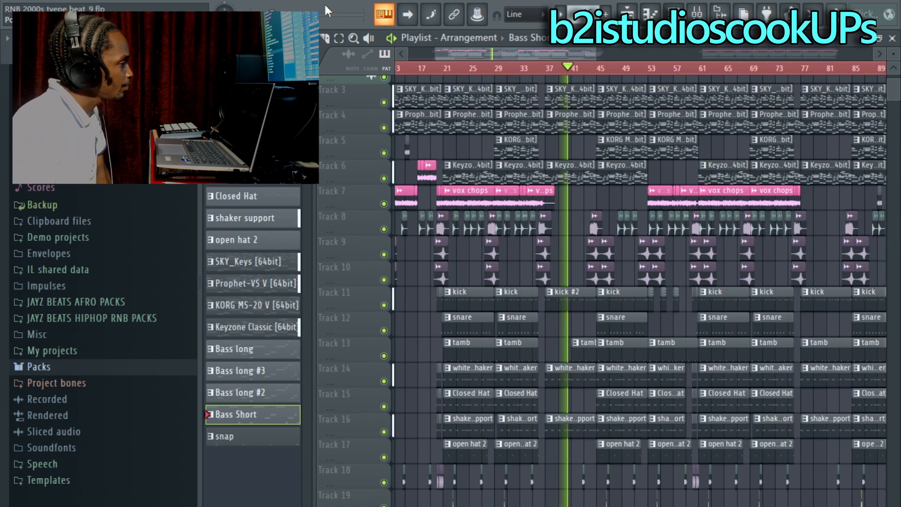